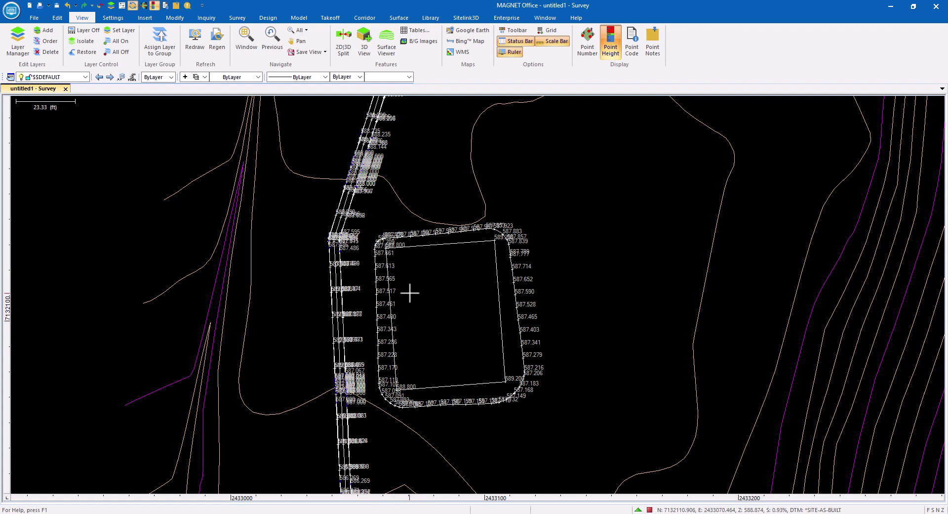
# Step: Compute standard volumes with existing as the natural surface, review the report, and close it
pyautogui.click(401, 18)
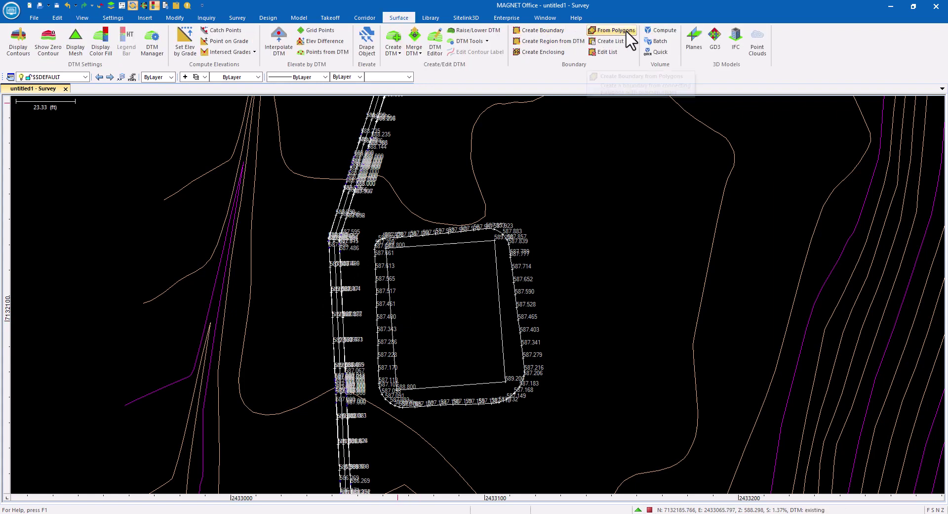
pyautogui.click(657, 32)
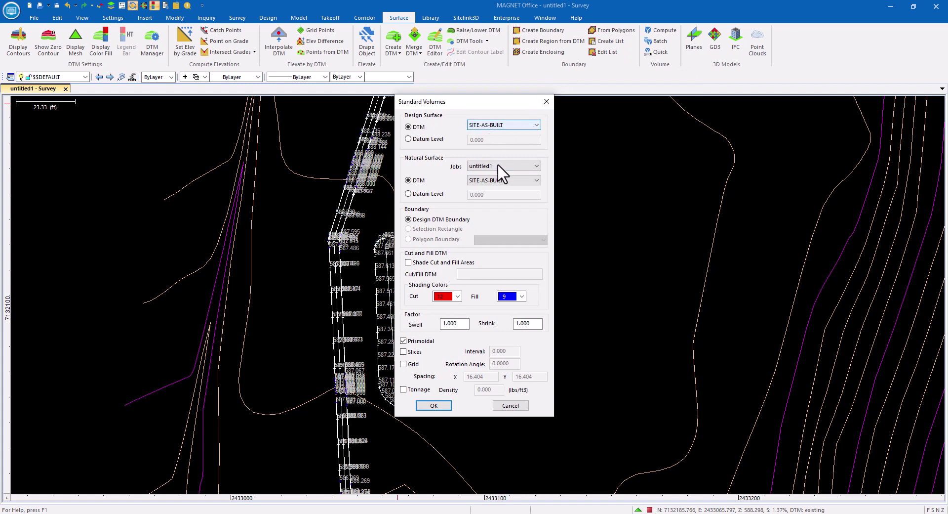
pyautogui.click(499, 180)
pyautogui.click(479, 189)
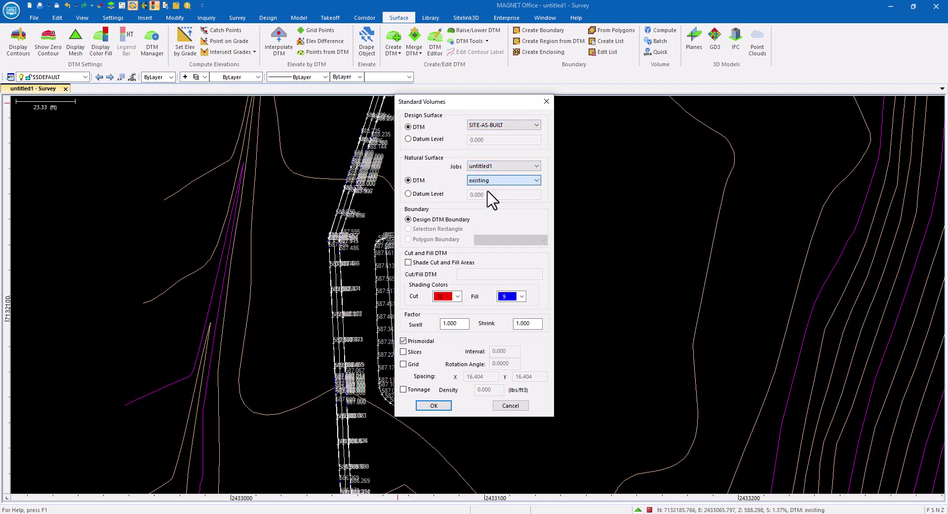
pyautogui.click(434, 405)
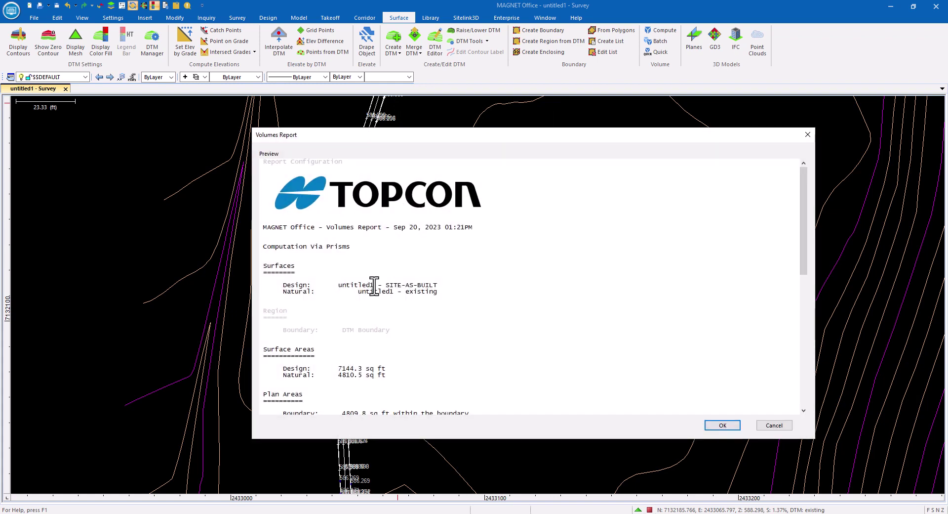
pyautogui.scroll(-15, 434, 346)
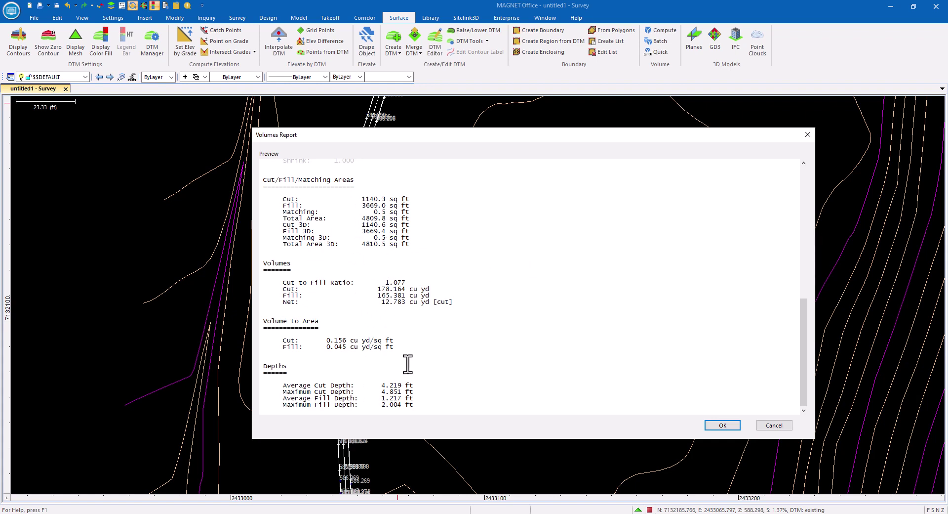
pyautogui.click(773, 424)
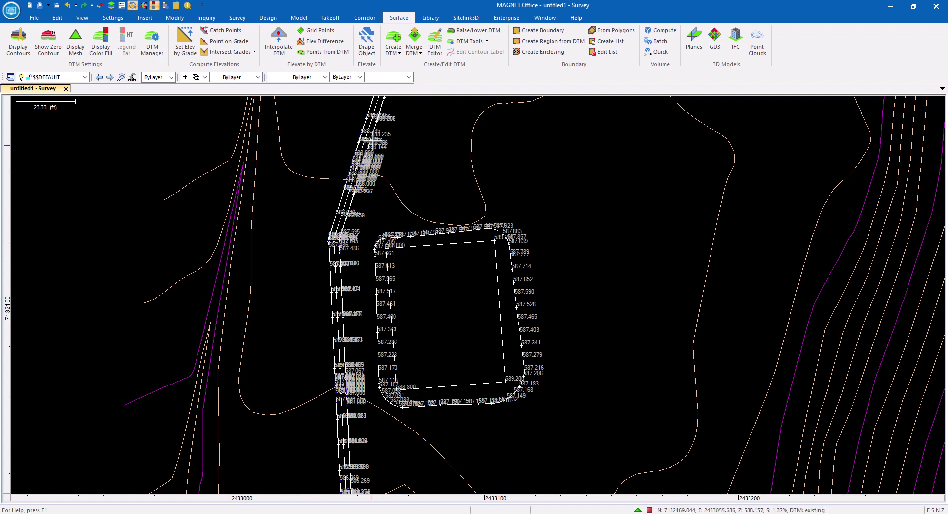
# Step: Select the ALIGN1 string, then start and cancel an alignment by intersection points
pyautogui.click(377, 102)
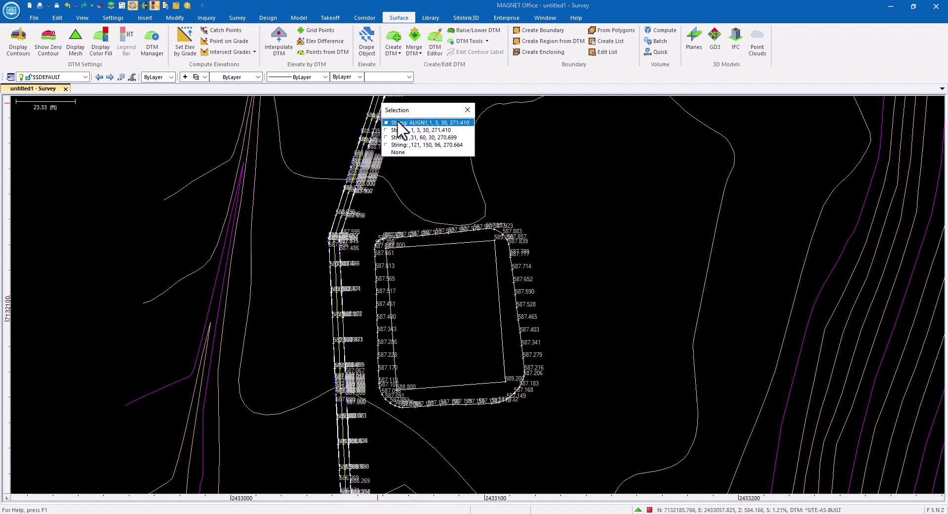
pyautogui.click(397, 124)
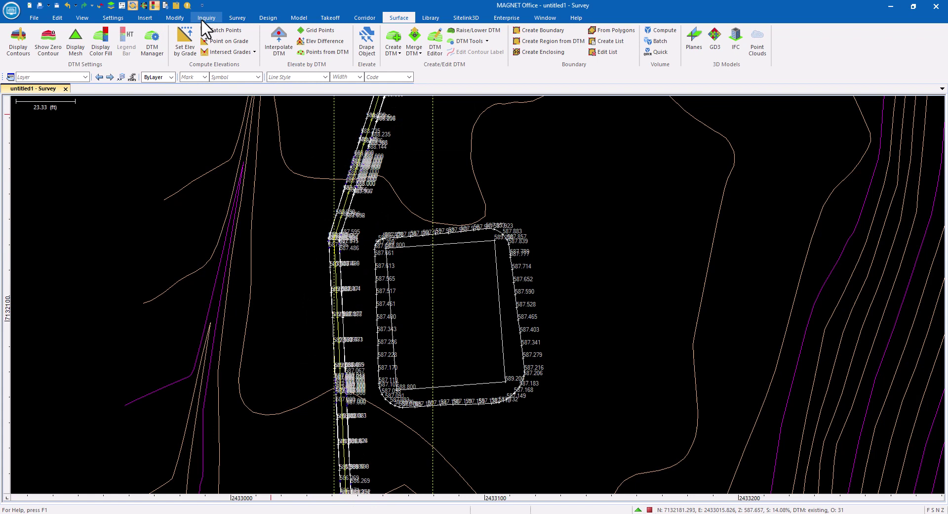
pyautogui.click(268, 17)
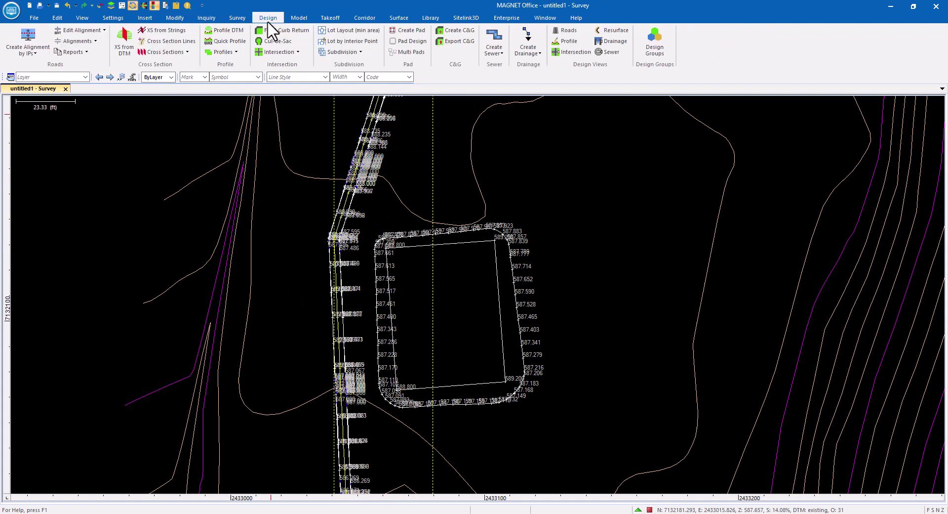
pyautogui.click(39, 54)
pyautogui.click(25, 66)
pyautogui.moveTo(367, 382); pyautogui.dragTo(323, 199, button='middle')
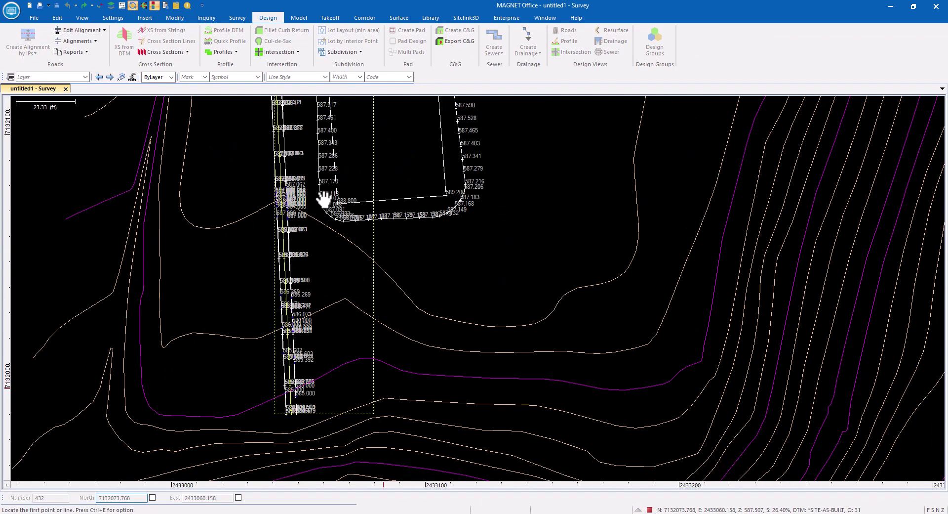
pyautogui.press('Escape')
# Step: Open the Cross Sections viewer from the Corridor cross-section options
pyautogui.click(365, 18)
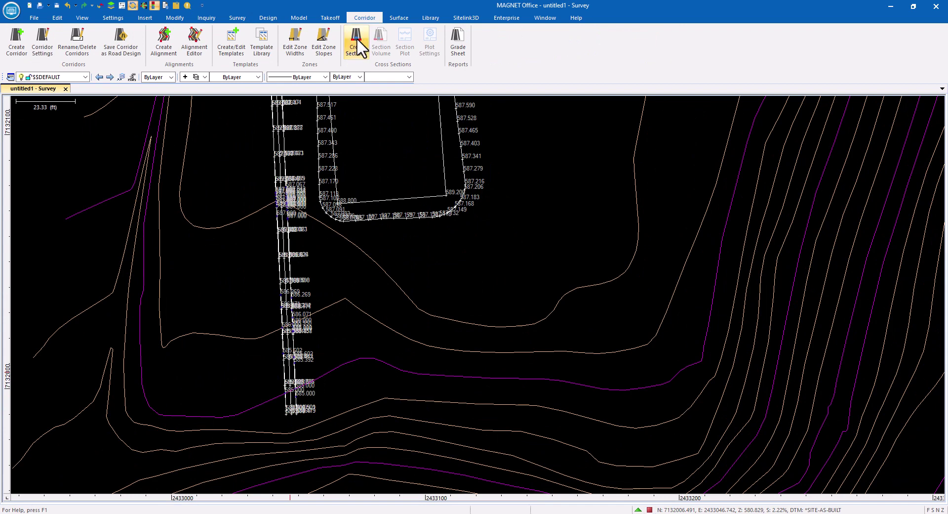
pyautogui.click(358, 44)
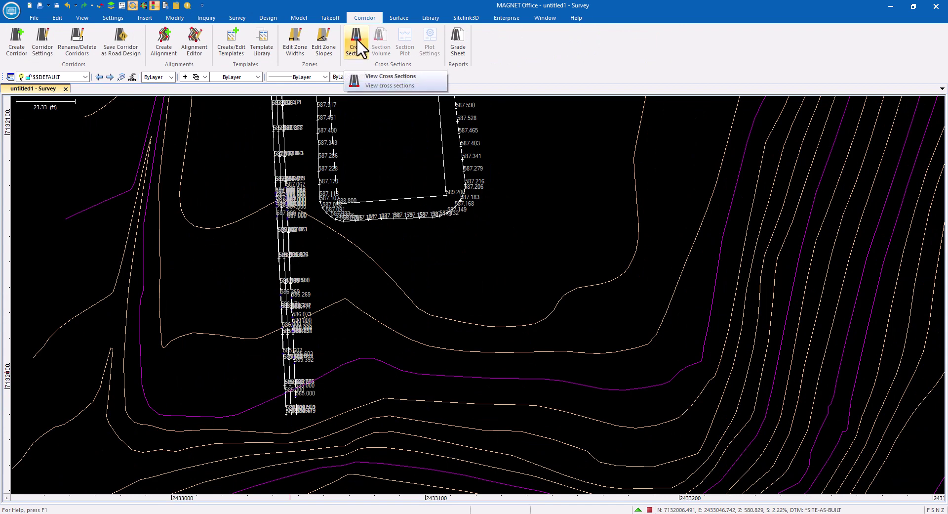
pyautogui.click(390, 79)
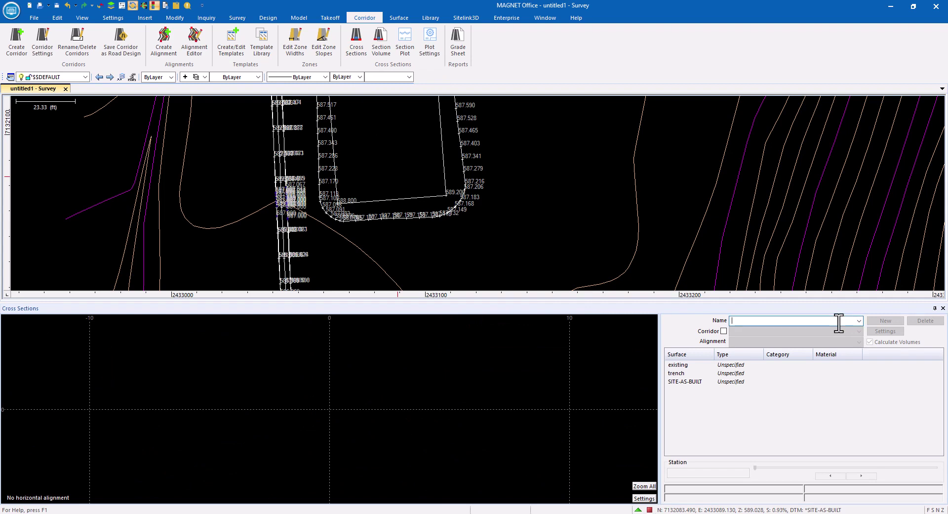
# Step: Create cross-section set site09202023 and cut it along the centerline alignment
pyautogui.write('site09202023')
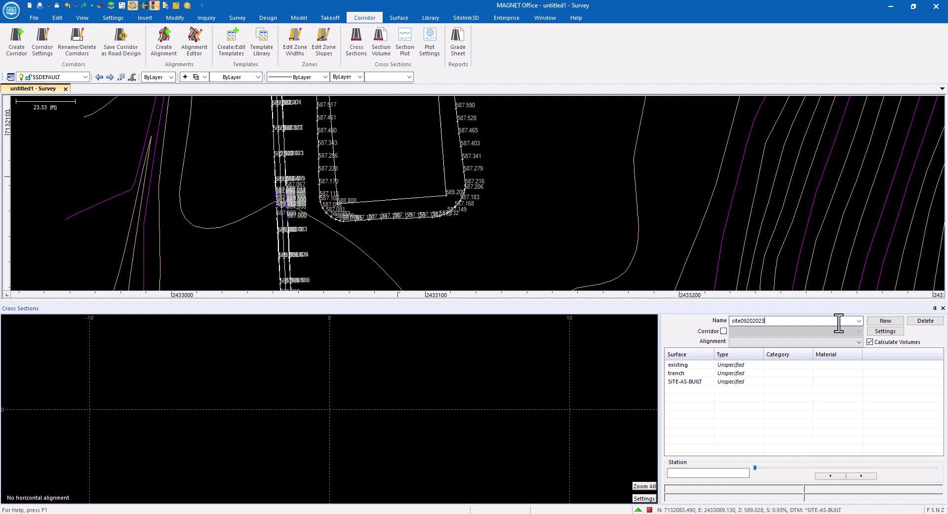
pyautogui.click(882, 321)
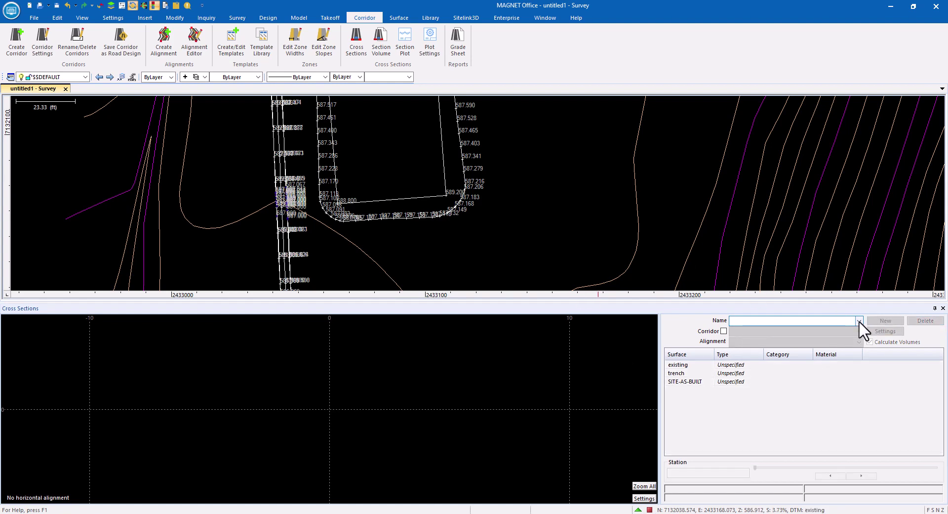
pyautogui.click(859, 320)
pyautogui.click(746, 329)
pyautogui.click(859, 342)
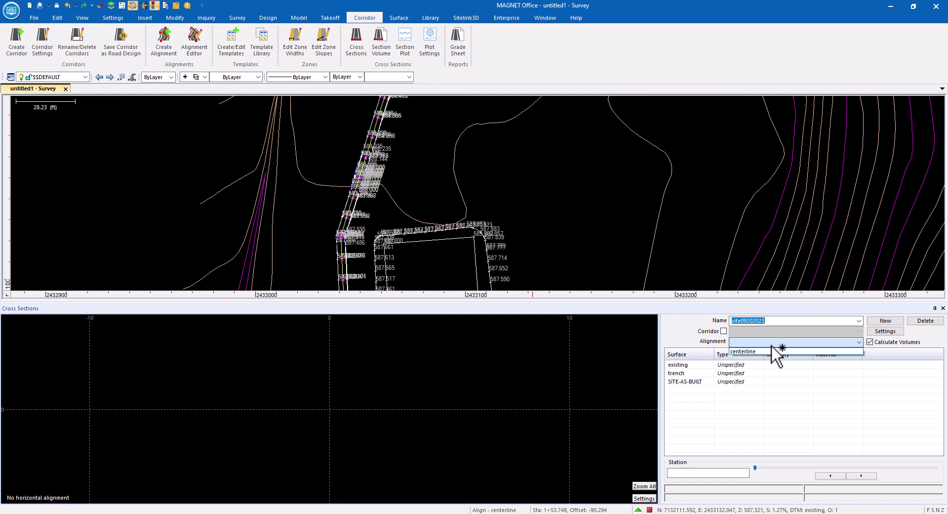
pyautogui.click(756, 351)
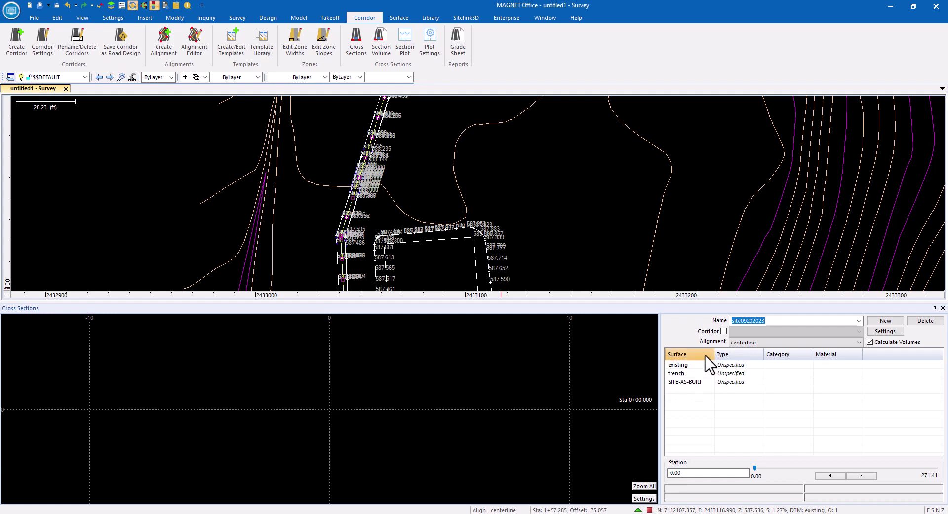
# Step: Make existing the Reference surface and SITE-AS-BUILT the Design surface
pyautogui.click(740, 364)
pyautogui.click(741, 366)
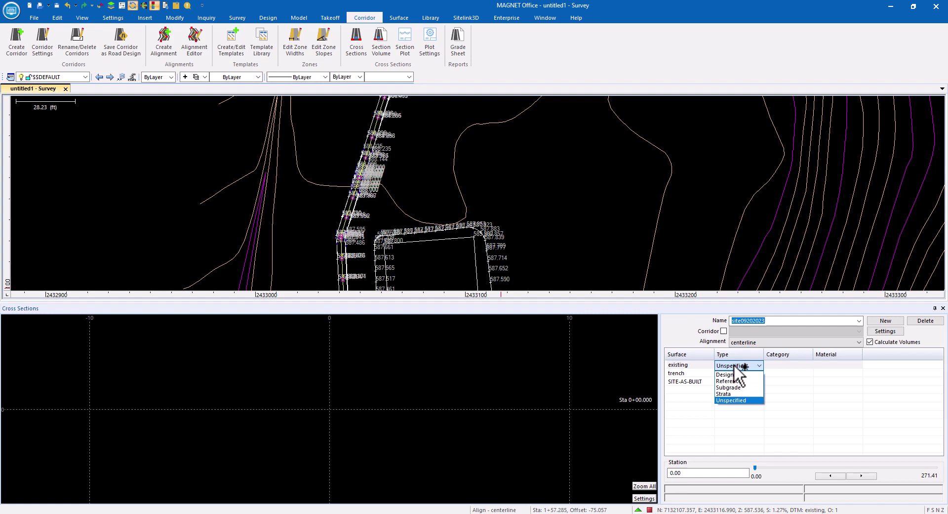
pyautogui.click(731, 381)
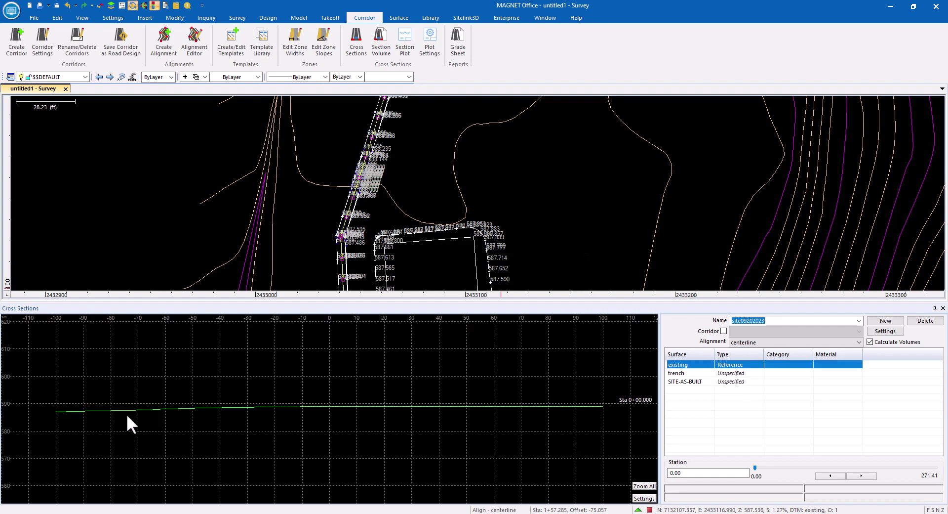
pyautogui.click(728, 382)
pyautogui.click(729, 383)
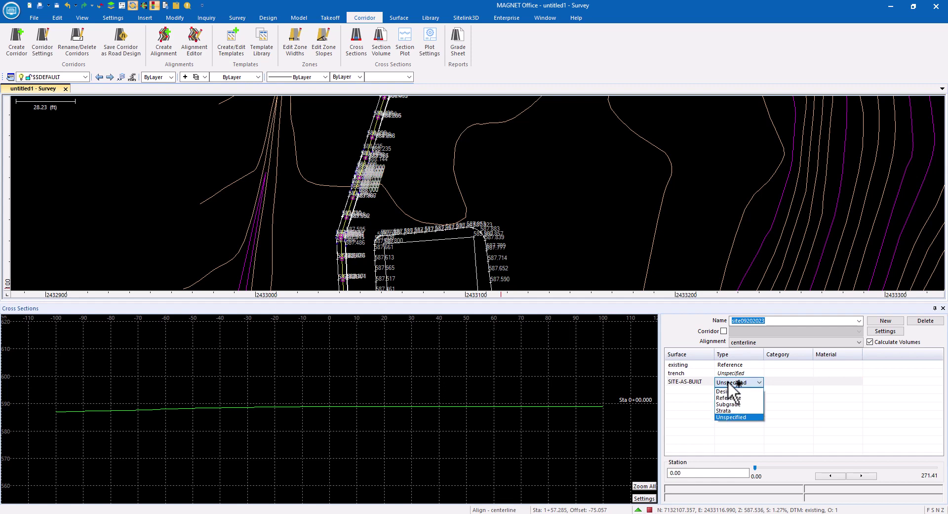
pyautogui.click(728, 391)
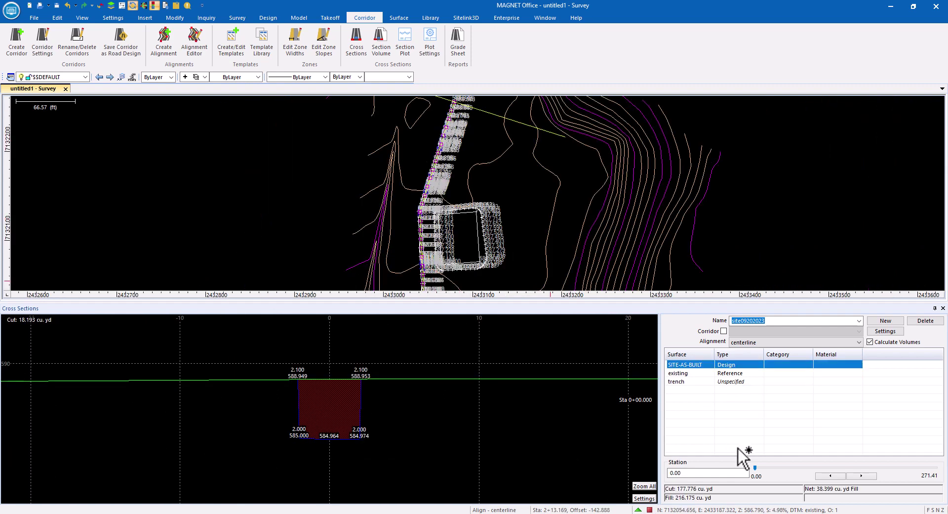
# Step: Step the cross section forward to stations 60 and 120
pyautogui.click(860, 474)
pyautogui.click(860, 474)
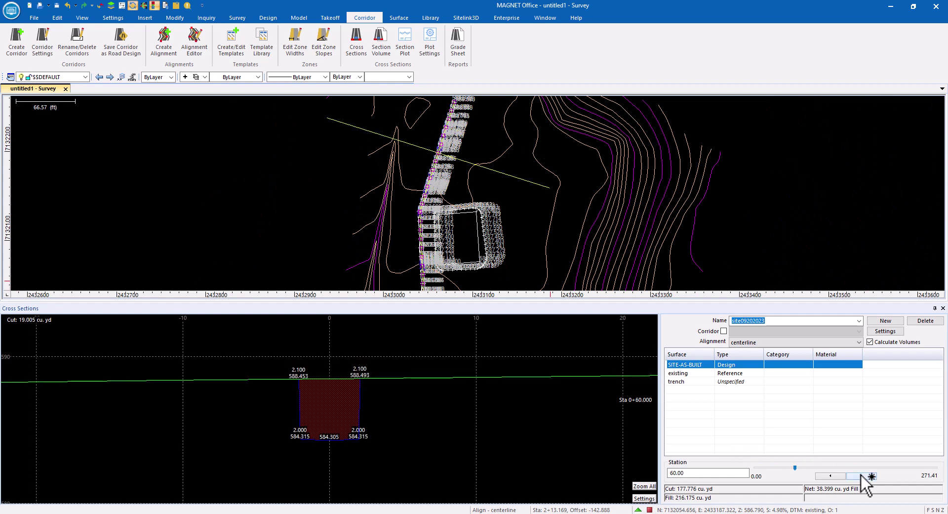
pyautogui.click(861, 475)
pyautogui.click(861, 475)
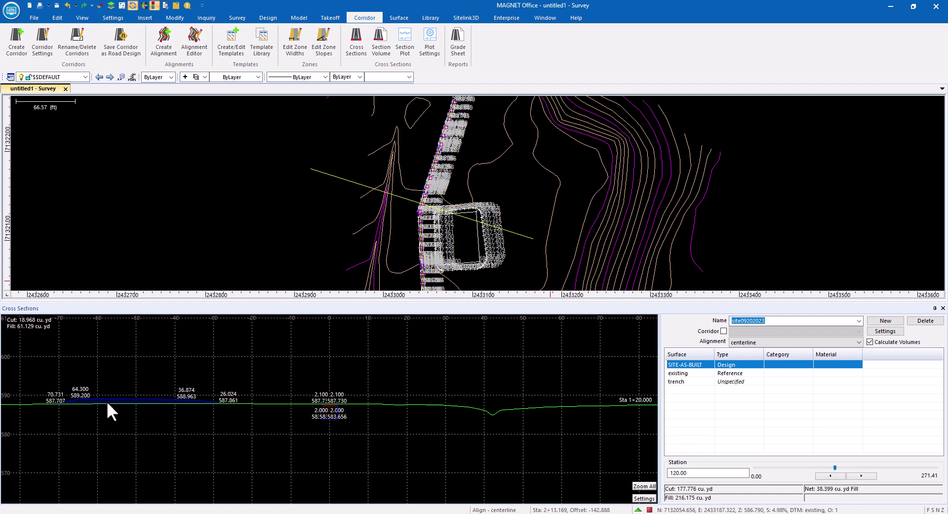
# Step: Set a 20 ft cross-section interval with 100 ft offsets
pyautogui.click(893, 331)
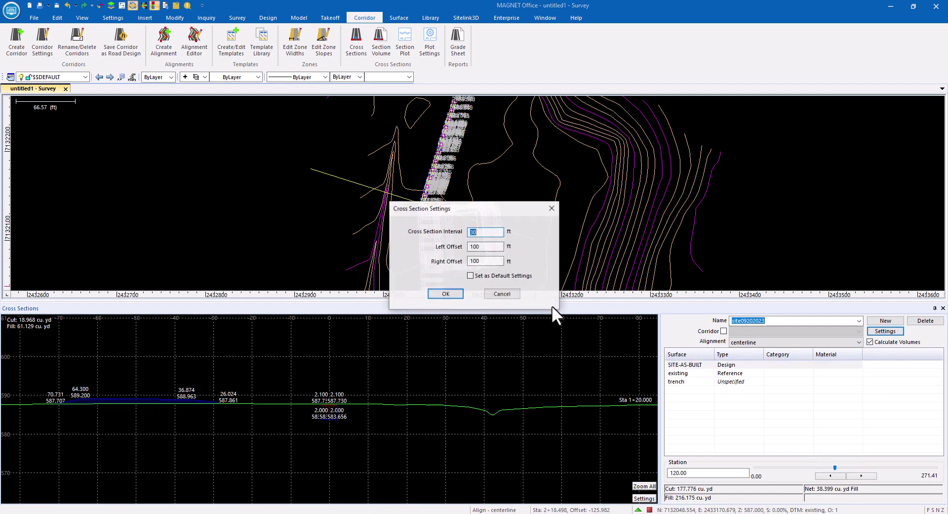
pyautogui.click(484, 246)
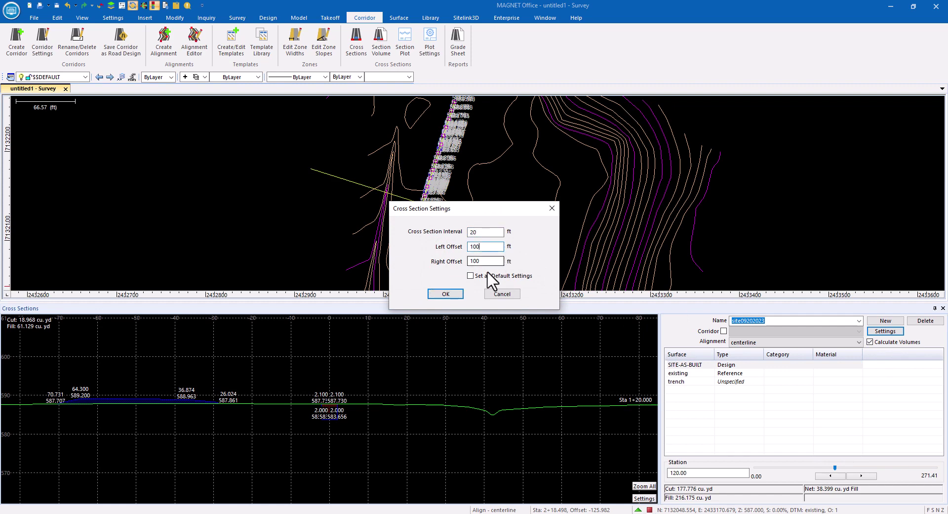
pyautogui.click(453, 292)
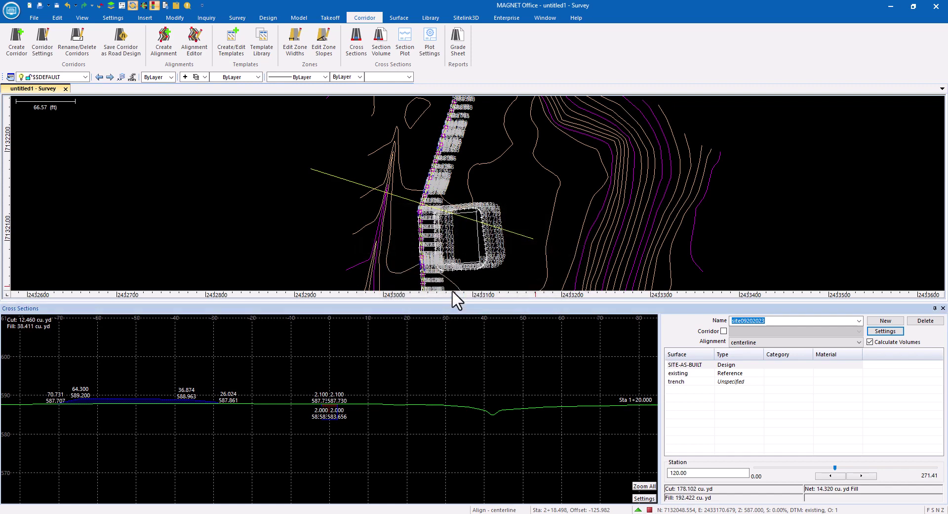
# Step: Review stations 1+00 through 2+00, settle on 1+80, and accept the display settings
pyautogui.click(830, 475)
pyautogui.click(861, 476)
pyautogui.click(861, 475)
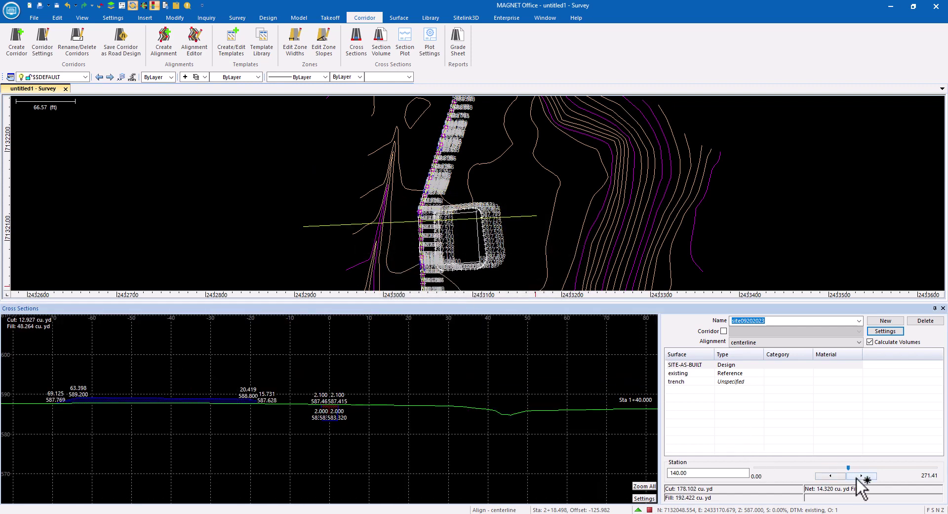
pyautogui.click(860, 476)
pyautogui.click(859, 476)
pyautogui.click(859, 476)
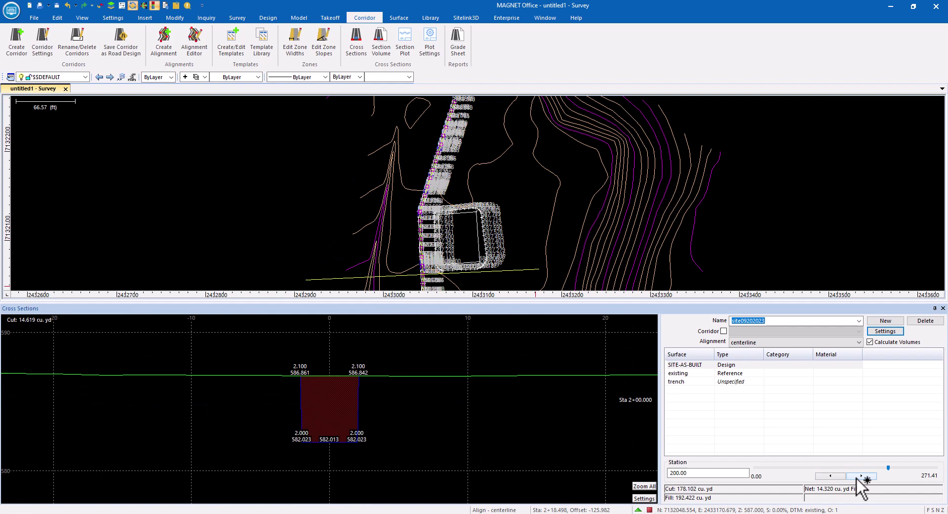
pyautogui.click(830, 475)
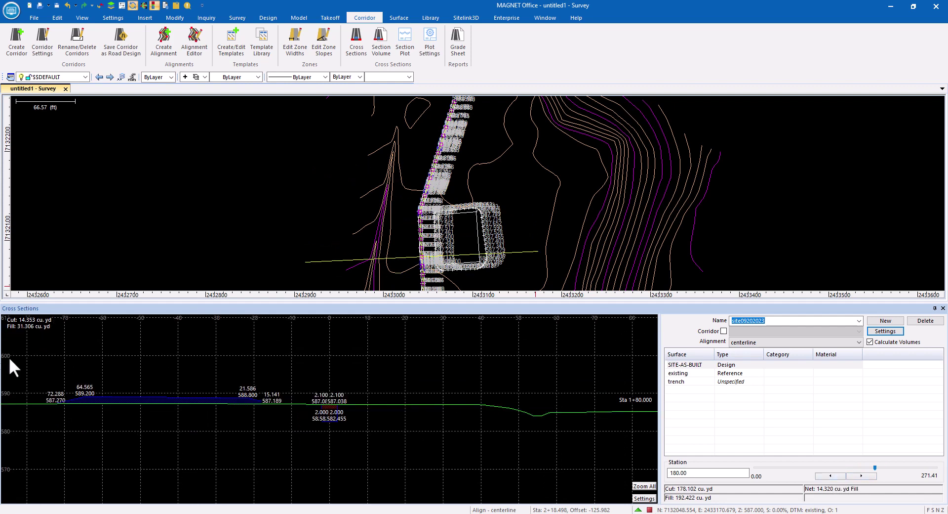
pyautogui.click(643, 498)
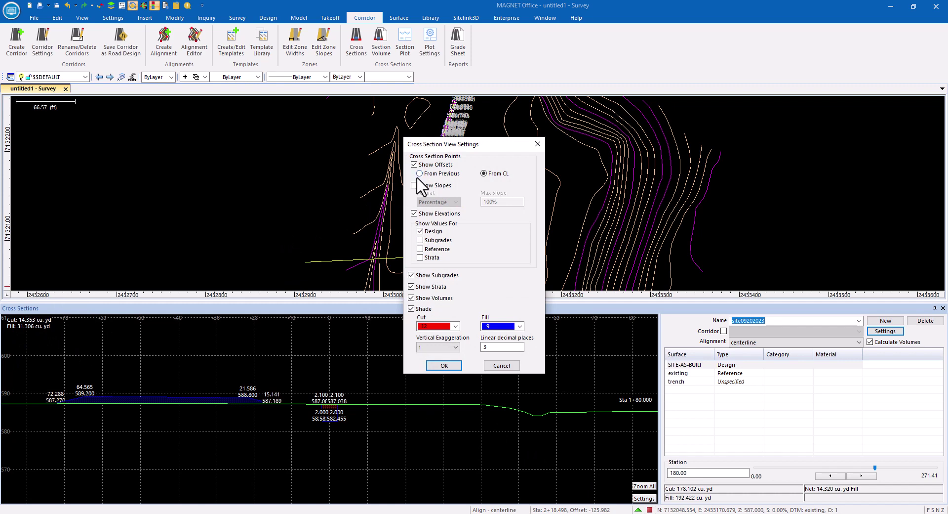
pyautogui.click(444, 365)
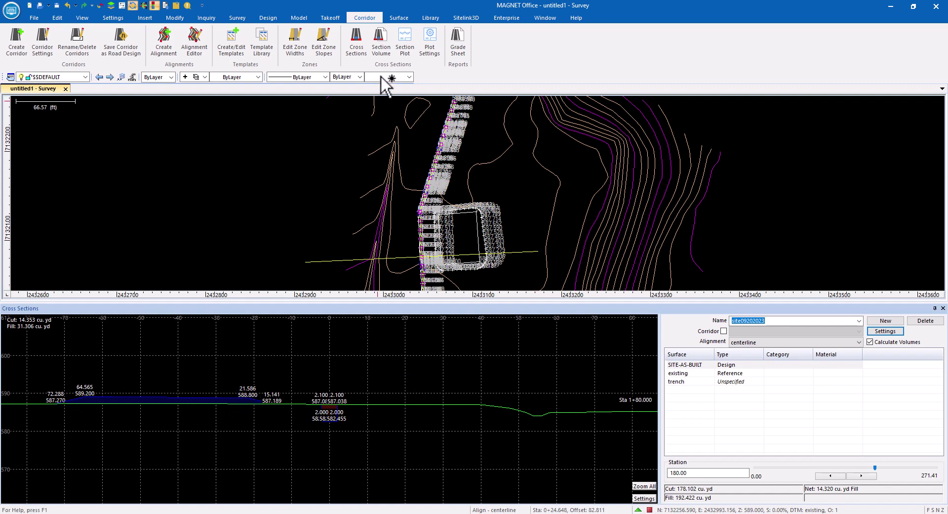
# Step: Generate the Std volumes report for the complete design, check totals, close it, and plot sections
pyautogui.click(387, 38)
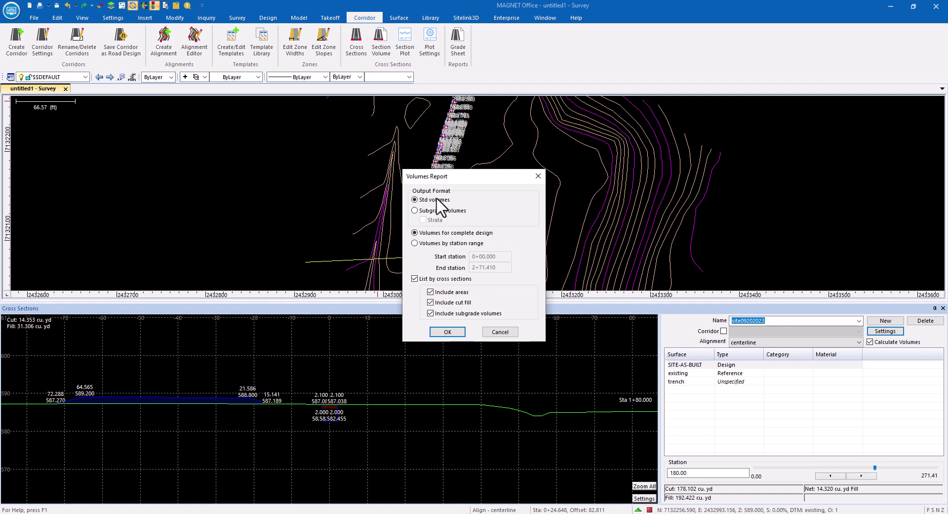
pyautogui.click(446, 331)
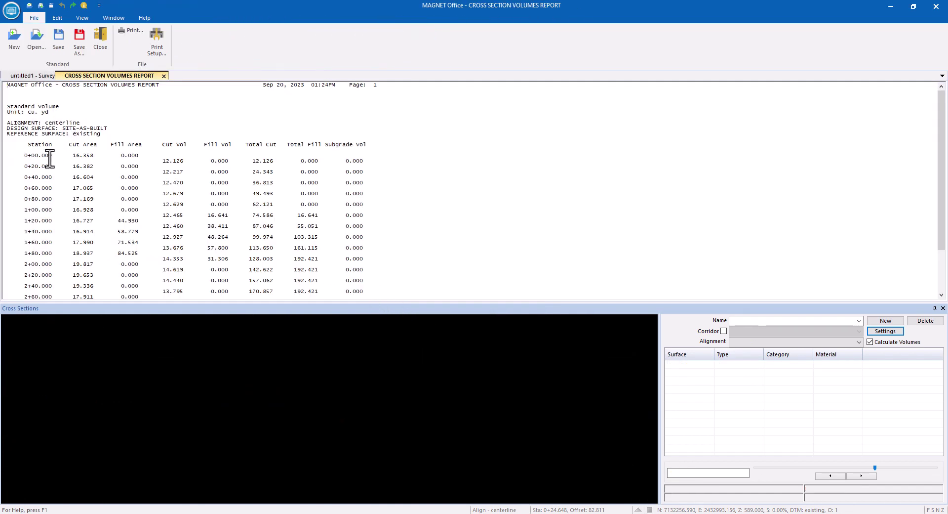
pyautogui.scroll(-3, 100, 167)
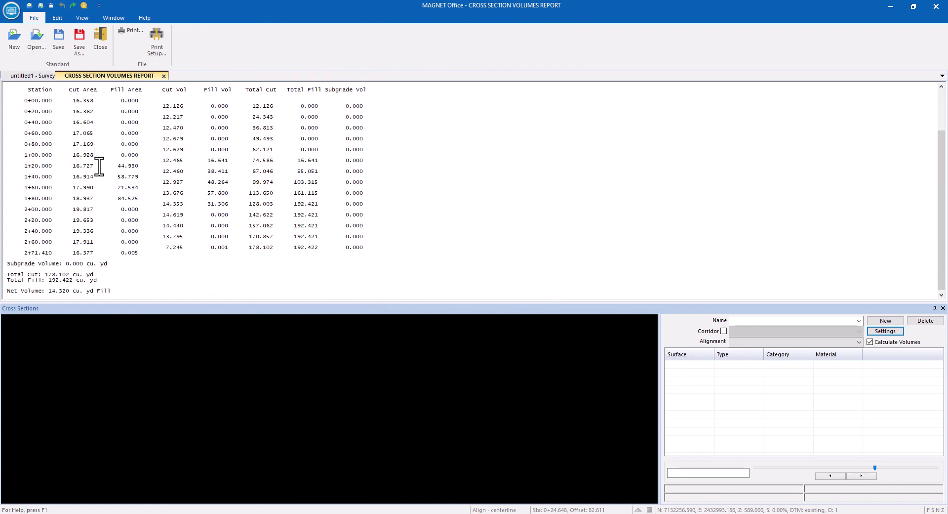
pyautogui.scroll(4, 99, 167)
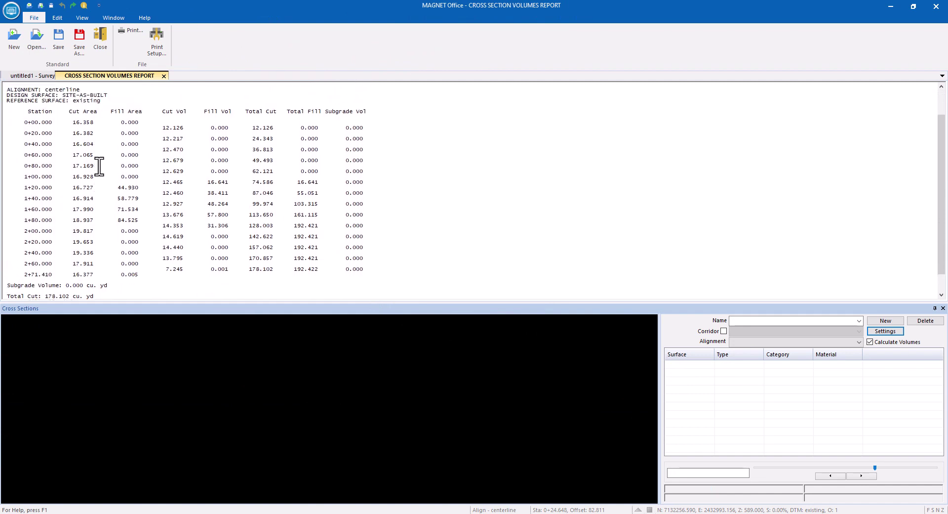
pyautogui.click(163, 76)
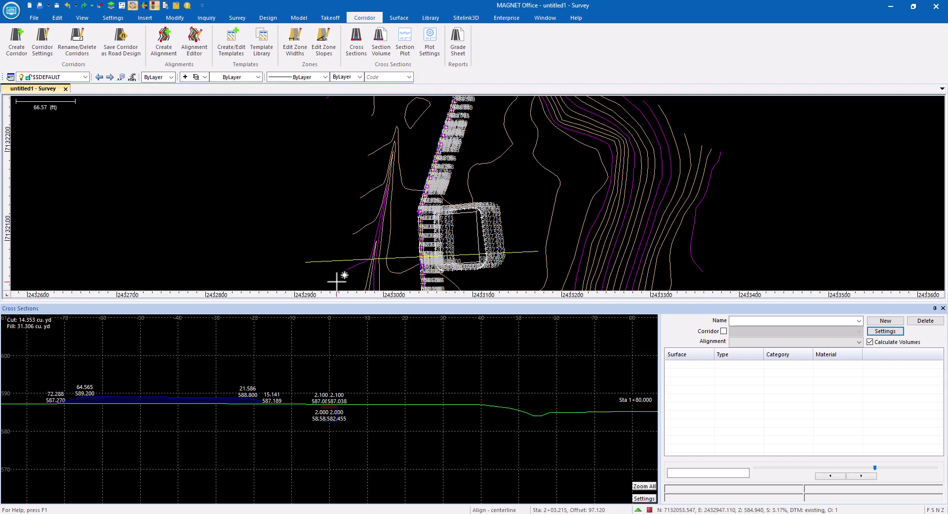
pyautogui.click(403, 43)
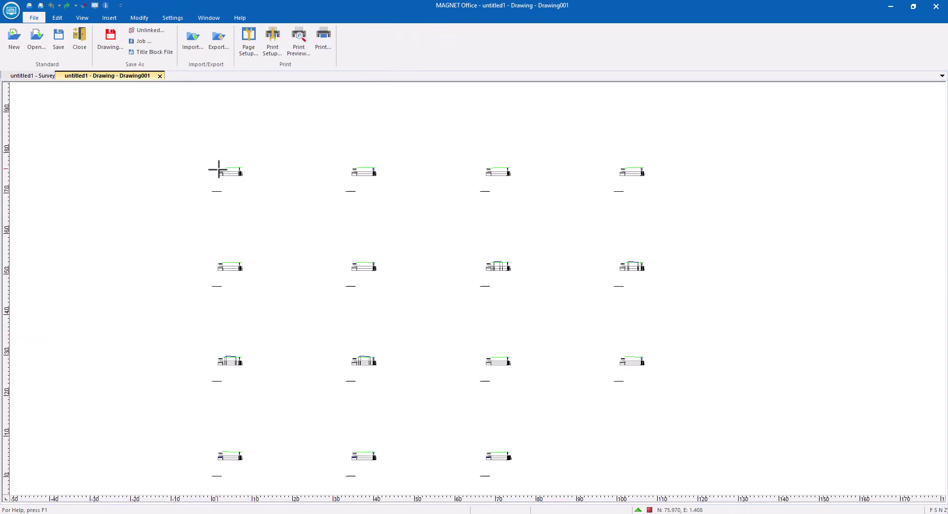
# Step: Zoom and pan around Drawing001's cross sections, including station 1+80, then close it
pyautogui.scroll(5, 214, 168)
pyautogui.scroll(2, 218, 169)
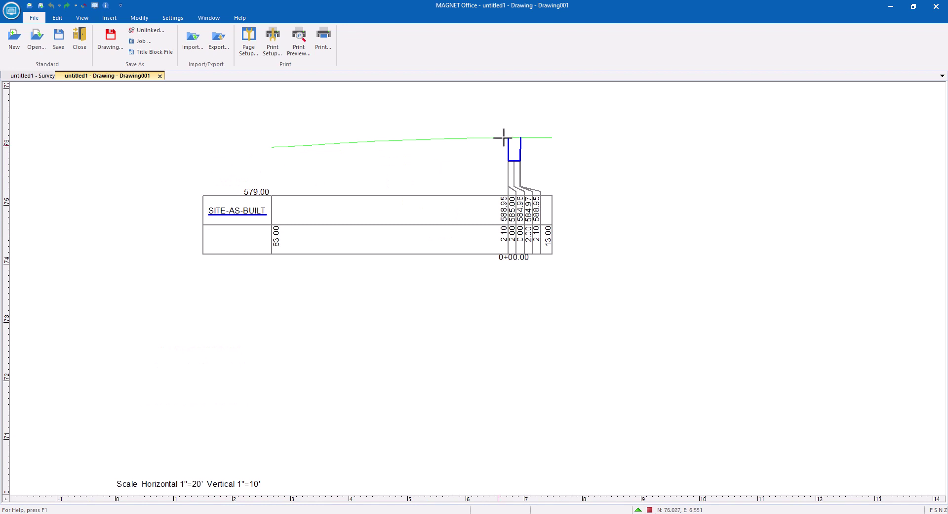
pyautogui.scroll(2, 545, 172)
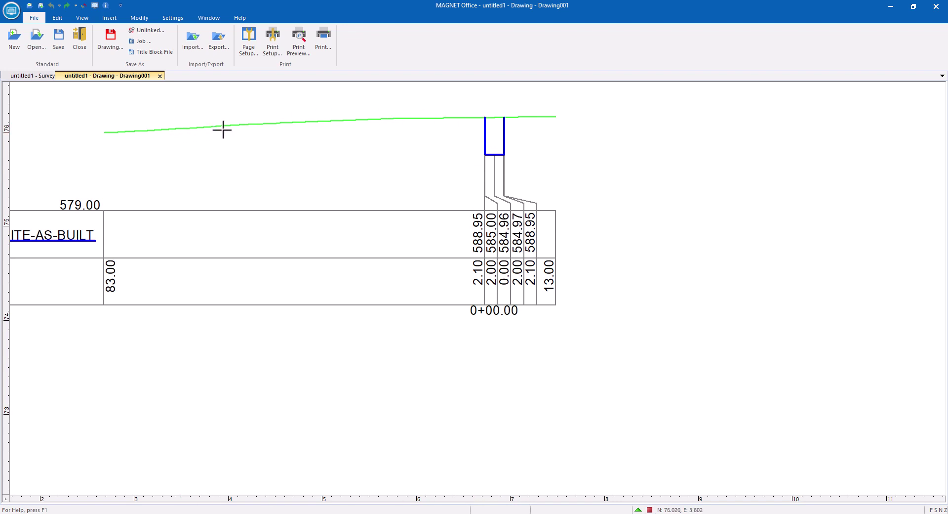
pyautogui.scroll(-10, 454, 209)
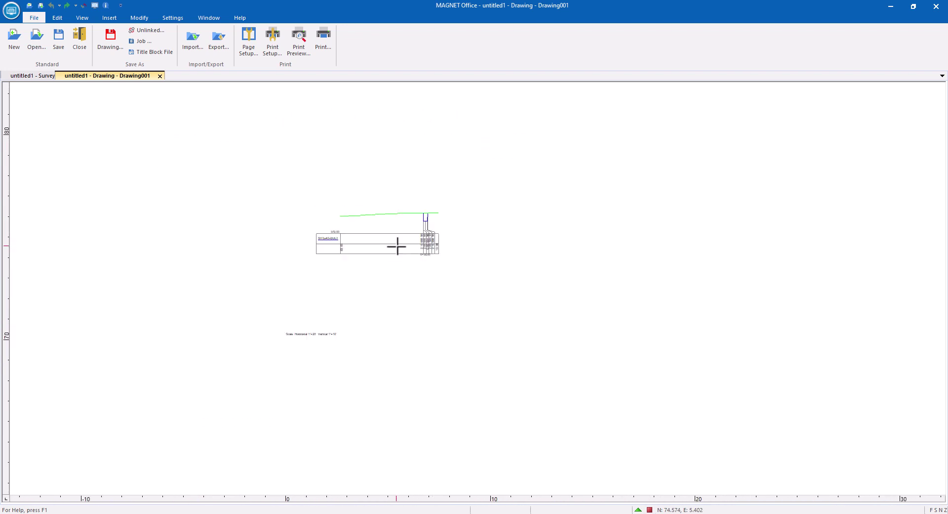
pyautogui.moveTo(587, 319); pyautogui.dragTo(299, 219, button='middle')
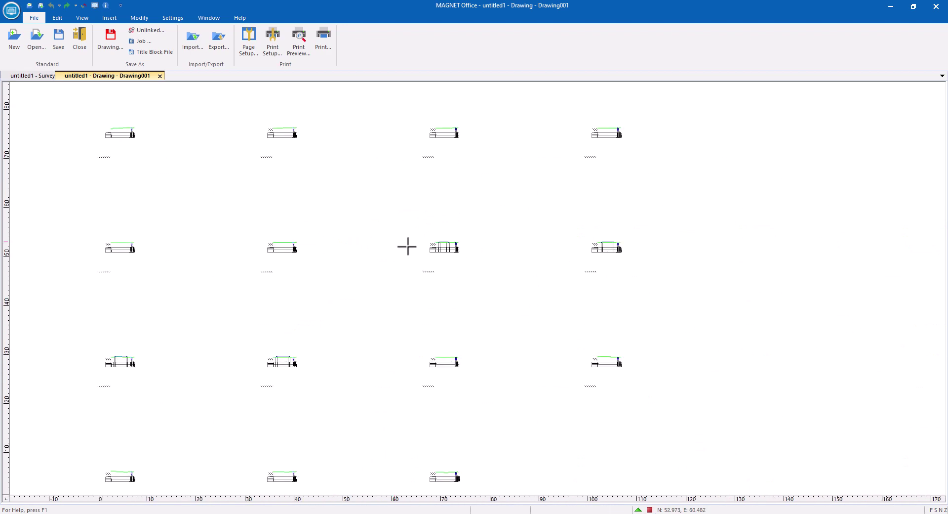
pyautogui.scroll(10, 280, 373)
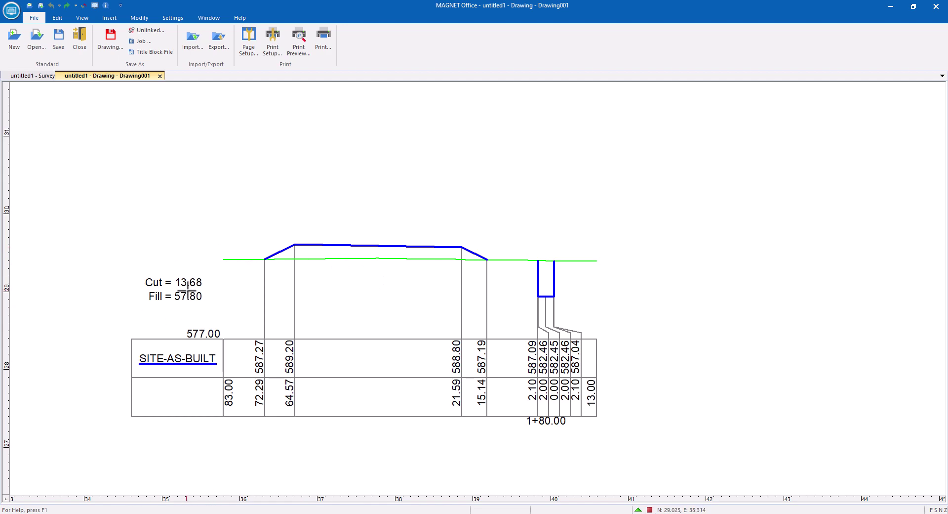
pyautogui.click(160, 76)
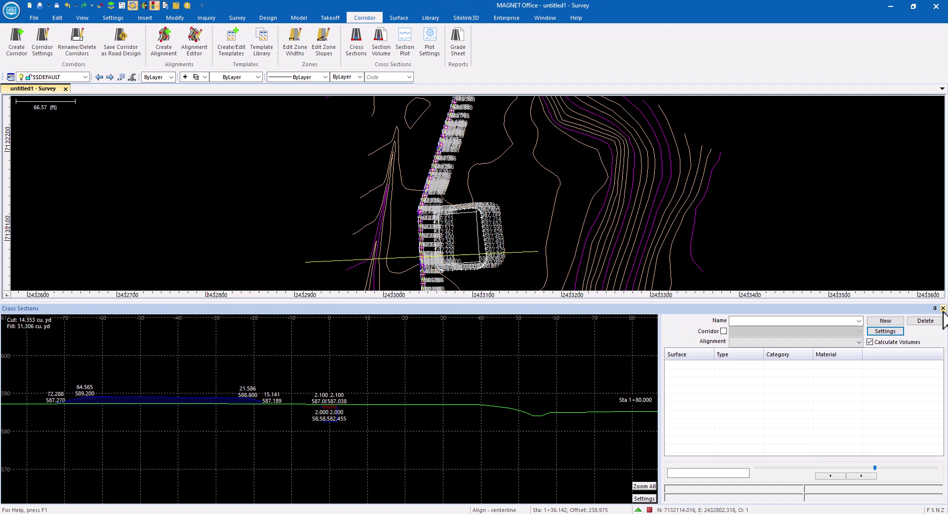
# Step: Close the Cross Sections panel so only the trench and pad survey plan shows
pyautogui.click(943, 308)
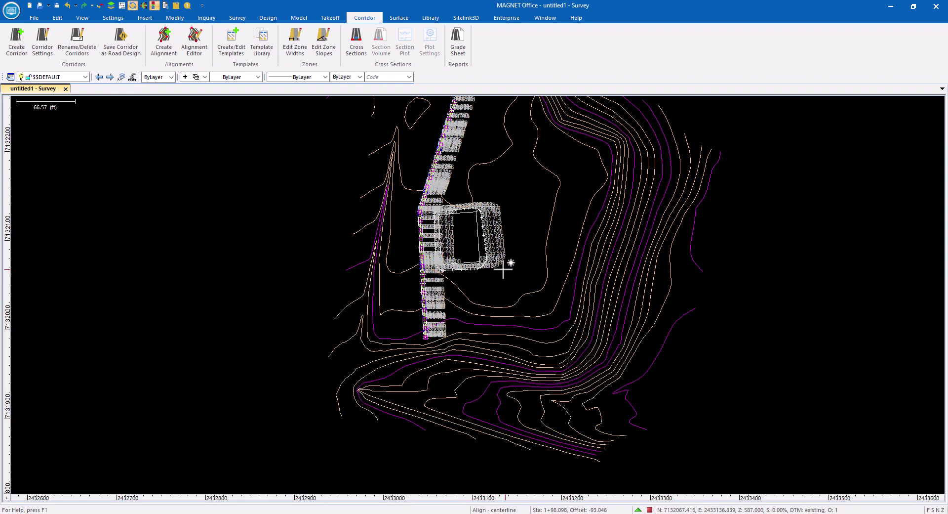